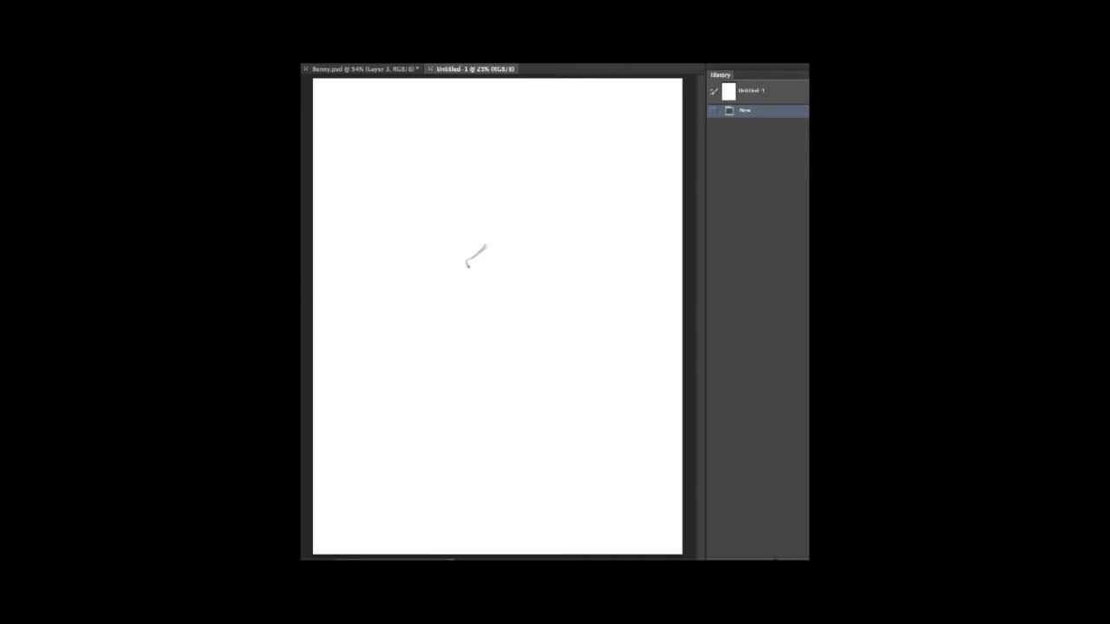
Step: Draw the muzzle, the jaw curving into the throat, and the lower forehead in thin grey strokes
{"action": "left_click_drag", "start_coordinate": [466, 265], "coordinate": [468, 265]}
{"action": "mouse_move", "coordinate": [467, 262]}
{"action": "left_mouse_down"}
{"action": "mouse_move", "coordinate": [494, 285]}
{"action": "mouse_move", "coordinate": [539, 283]}
{"action": "left_mouse_up"}
{"action": "left_click_drag", "start_coordinate": [537, 280], "coordinate": [544, 312]}
{"action": "left_click_drag", "start_coordinate": [544, 309], "coordinate": [539, 315]}
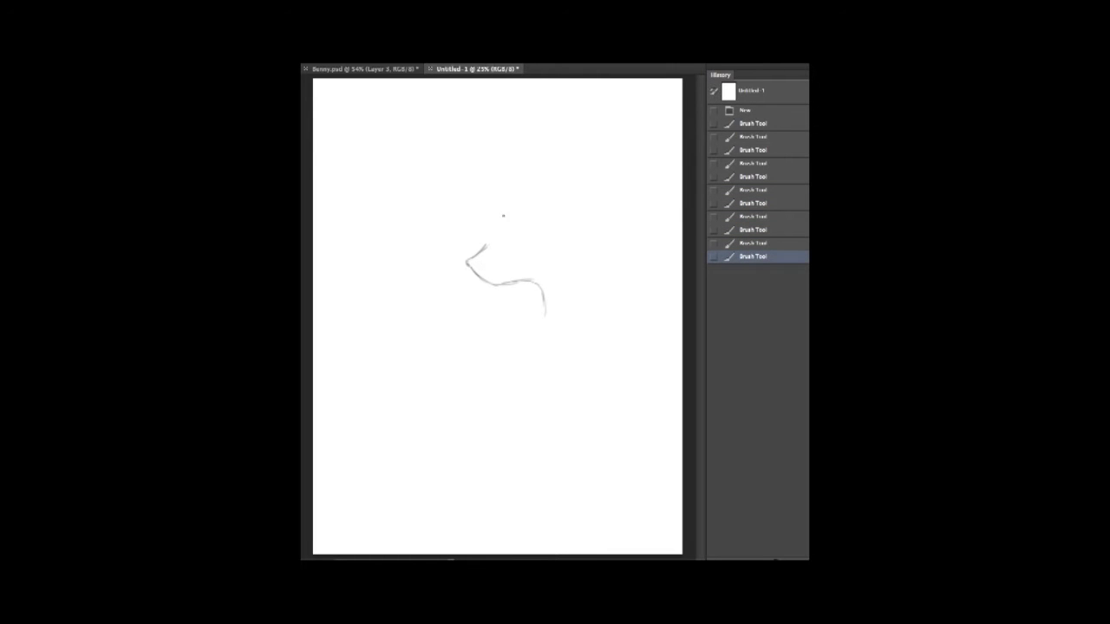
{"action": "left_click_drag", "start_coordinate": [489, 243], "coordinate": [523, 205]}
{"action": "left_click_drag", "start_coordinate": [516, 208], "coordinate": [484, 250]}
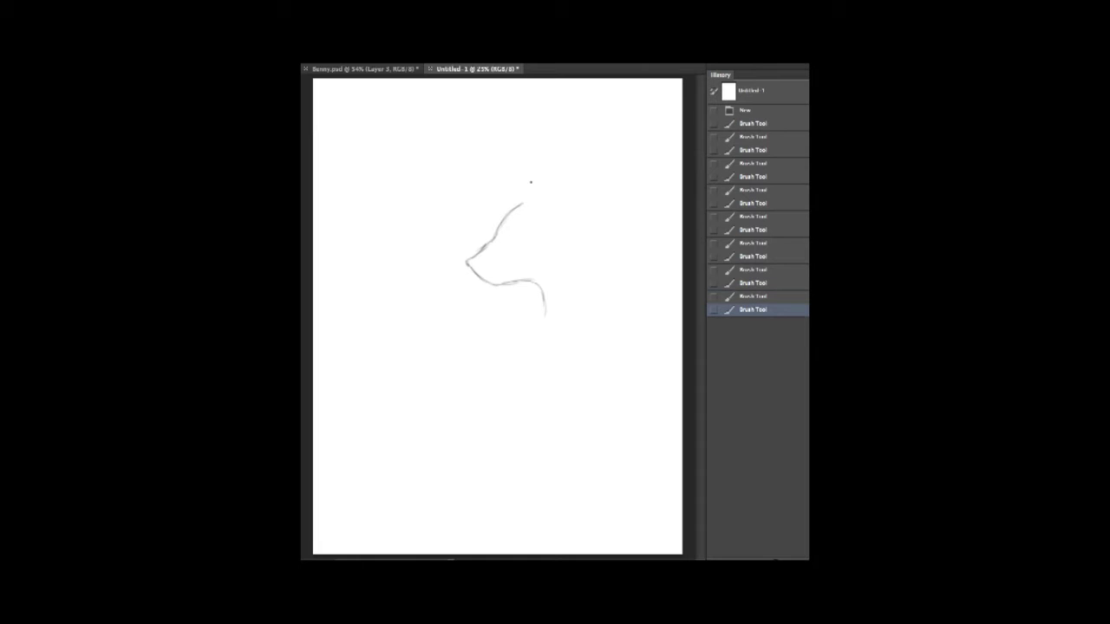
Step: Extend the forehead toward the ear and add mane spikes sweeping down to the right
{"action": "mouse_move", "coordinate": [521, 205]}
{"action": "left_mouse_down"}
{"action": "mouse_move", "coordinate": [490, 170]}
{"action": "mouse_move", "coordinate": [499, 176]}
{"action": "mouse_move", "coordinate": [511, 146]}
{"action": "mouse_move", "coordinate": [581, 114]}
{"action": "left_mouse_up"}
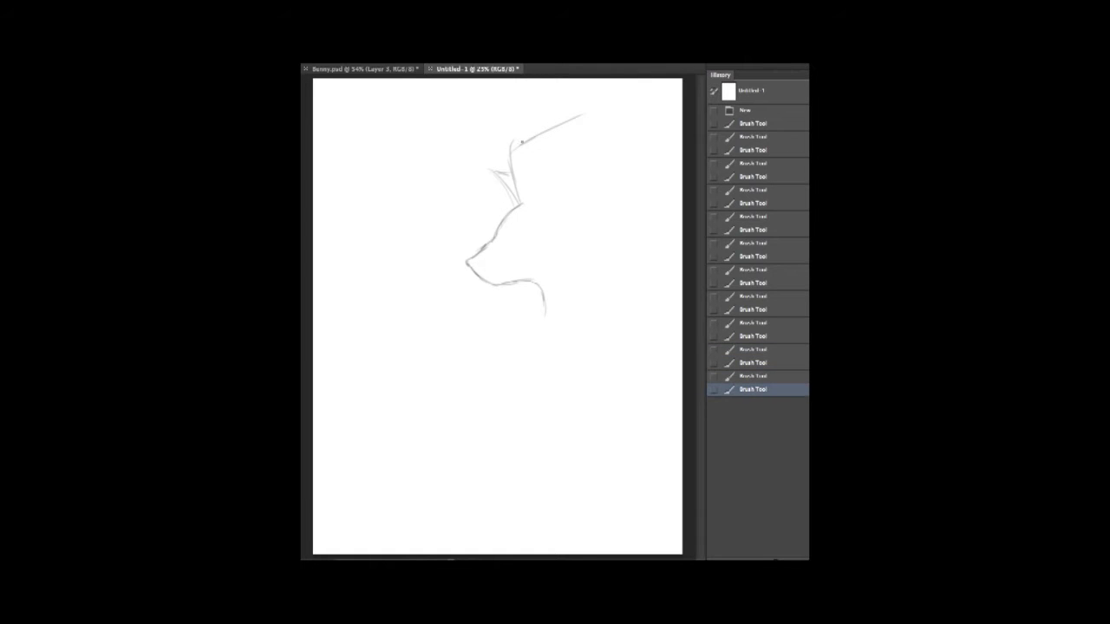
{"action": "mouse_move", "coordinate": [521, 141]}
{"action": "left_mouse_down"}
{"action": "mouse_move", "coordinate": [576, 118]}
{"action": "mouse_move", "coordinate": [556, 144]}
{"action": "mouse_move", "coordinate": [644, 110]}
{"action": "mouse_move", "coordinate": [617, 123]}
{"action": "mouse_move", "coordinate": [626, 139]}
{"action": "mouse_move", "coordinate": [612, 146]}
{"action": "mouse_move", "coordinate": [678, 143]}
{"action": "left_mouse_up"}
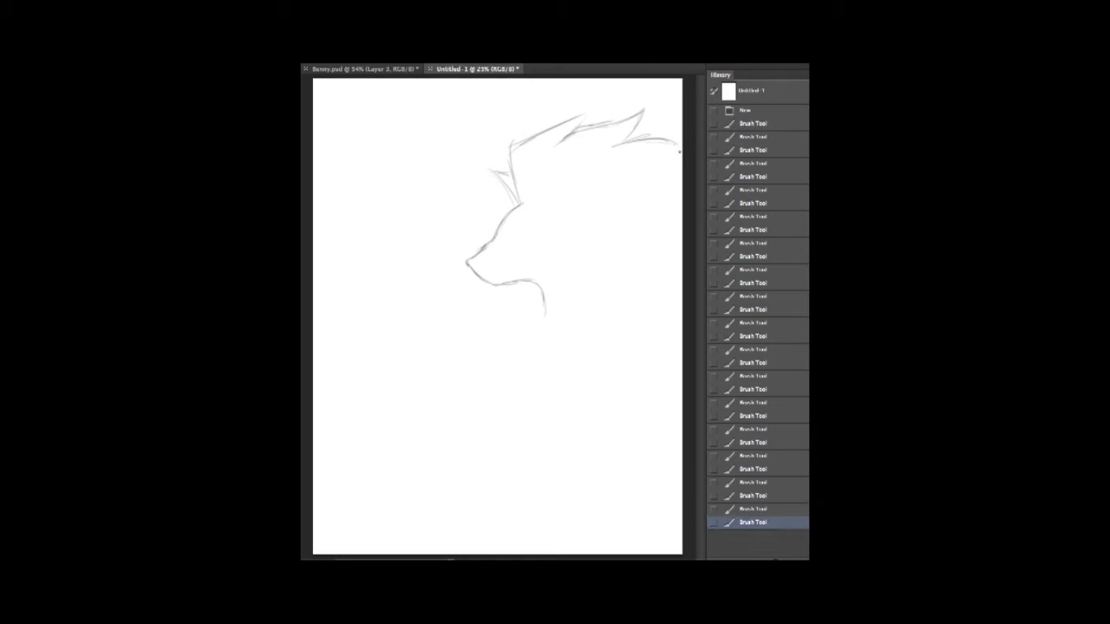
{"action": "mouse_move", "coordinate": [680, 153]}
{"action": "left_mouse_down"}
{"action": "mouse_move", "coordinate": [605, 174]}
{"action": "mouse_move", "coordinate": [681, 156]}
{"action": "left_mouse_up"}
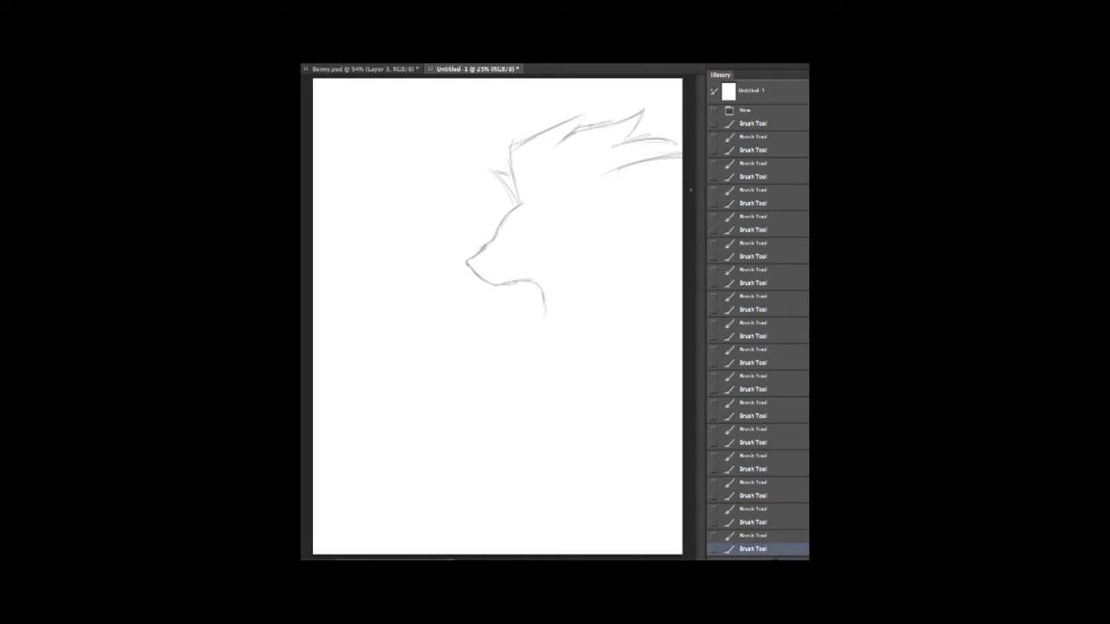
{"action": "left_click_drag", "start_coordinate": [598, 172], "coordinate": [662, 205]}
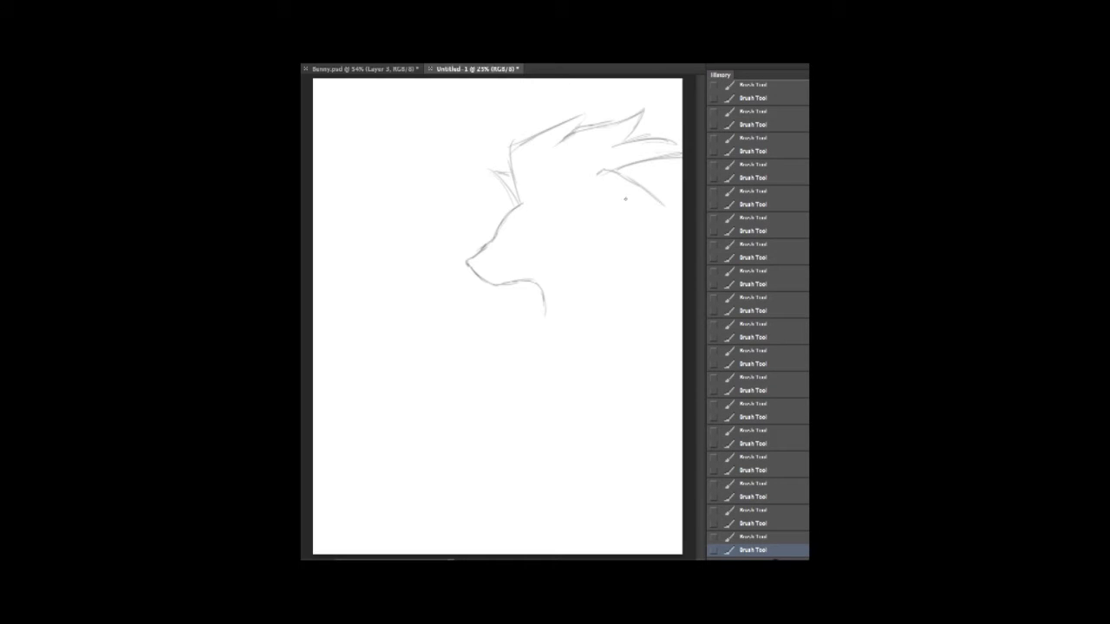
Step: Add the head-top line, inner ear and back of the head, and run the neck line down the right side
{"action": "mouse_move", "coordinate": [664, 205]}
{"action": "left_mouse_down"}
{"action": "mouse_move", "coordinate": [646, 206]}
{"action": "mouse_move", "coordinate": [649, 216]}
{"action": "left_mouse_up"}
{"action": "mouse_move", "coordinate": [522, 203]}
{"action": "left_mouse_down"}
{"action": "mouse_move", "coordinate": [536, 198]}
{"action": "mouse_move", "coordinate": [537, 170]}
{"action": "mouse_move", "coordinate": [543, 196]}
{"action": "left_mouse_up"}
{"action": "mouse_move", "coordinate": [541, 162]}
{"action": "left_mouse_down"}
{"action": "mouse_move", "coordinate": [572, 187]}
{"action": "mouse_move", "coordinate": [560, 177]}
{"action": "mouse_move", "coordinate": [577, 200]}
{"action": "mouse_move", "coordinate": [555, 195]}
{"action": "mouse_move", "coordinate": [566, 201]}
{"action": "left_mouse_up"}
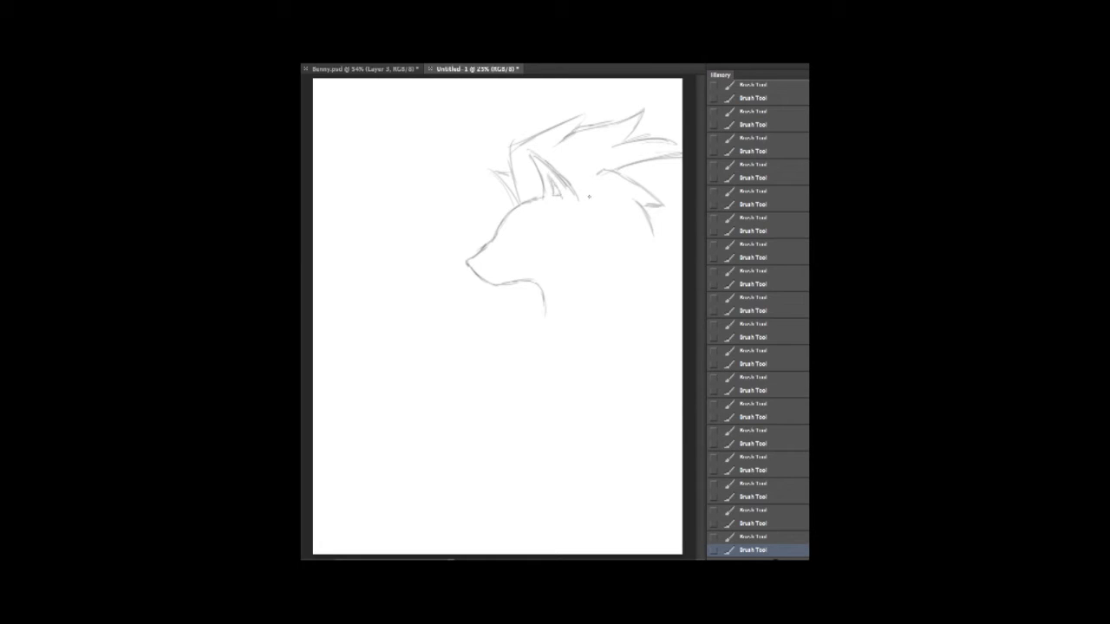
{"action": "left_click_drag", "start_coordinate": [581, 203], "coordinate": [654, 352]}
{"action": "left_click_drag", "start_coordinate": [639, 317], "coordinate": [667, 387]}
{"action": "left_click_drag", "start_coordinate": [651, 340], "coordinate": [673, 406]}
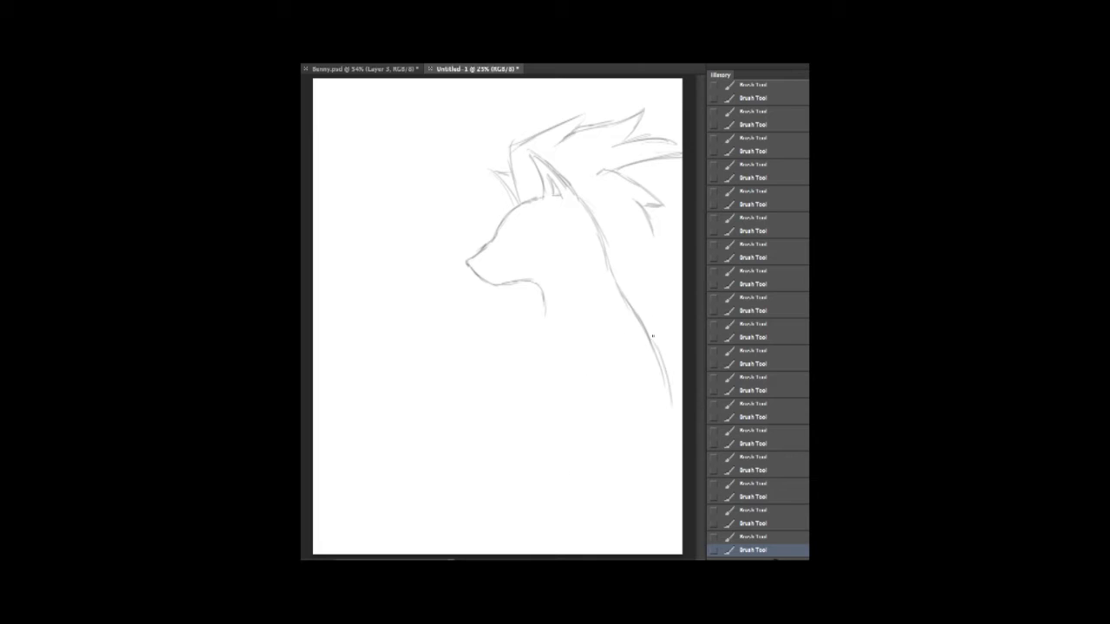
{"action": "mouse_move", "coordinate": [652, 336]}
{"action": "left_mouse_down"}
{"action": "mouse_move", "coordinate": [671, 404]}
{"action": "mouse_move", "coordinate": [654, 390]}
{"action": "mouse_move", "coordinate": [635, 423]}
{"action": "mouse_move", "coordinate": [644, 383]}
{"action": "mouse_move", "coordinate": [612, 427]}
{"action": "mouse_move", "coordinate": [612, 407]}
{"action": "left_mouse_up"}
Step: Extend the throat and chest line with jagged lower-chest fur tufts, then erase stray marks
{"action": "mouse_move", "coordinate": [543, 309]}
{"action": "left_mouse_down"}
{"action": "mouse_move", "coordinate": [529, 354]}
{"action": "mouse_move", "coordinate": [561, 403]}
{"action": "left_mouse_up"}
{"action": "left_click_drag", "start_coordinate": [547, 363], "coordinate": [560, 401]}
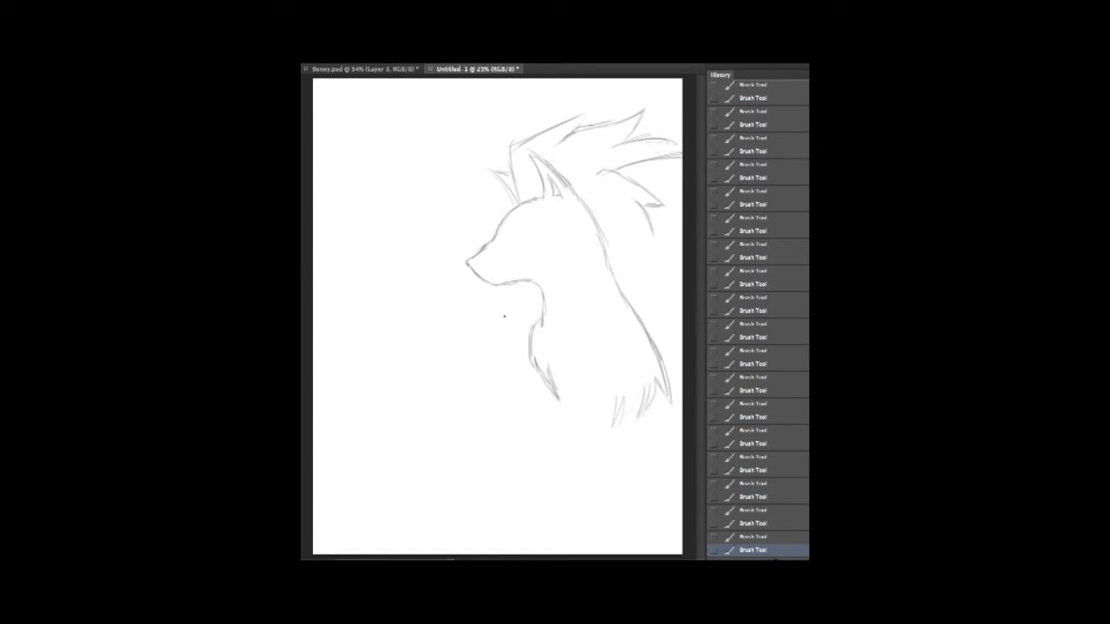
{"action": "mouse_move", "coordinate": [553, 378]}
{"action": "left_mouse_down"}
{"action": "mouse_move", "coordinate": [586, 419]}
{"action": "mouse_move", "coordinate": [583, 457]}
{"action": "left_mouse_up"}
{"action": "mouse_move", "coordinate": [599, 410]}
{"action": "left_mouse_down"}
{"action": "mouse_move", "coordinate": [595, 442]}
{"action": "mouse_move", "coordinate": [609, 423]}
{"action": "mouse_move", "coordinate": [631, 423]}
{"action": "left_mouse_up"}
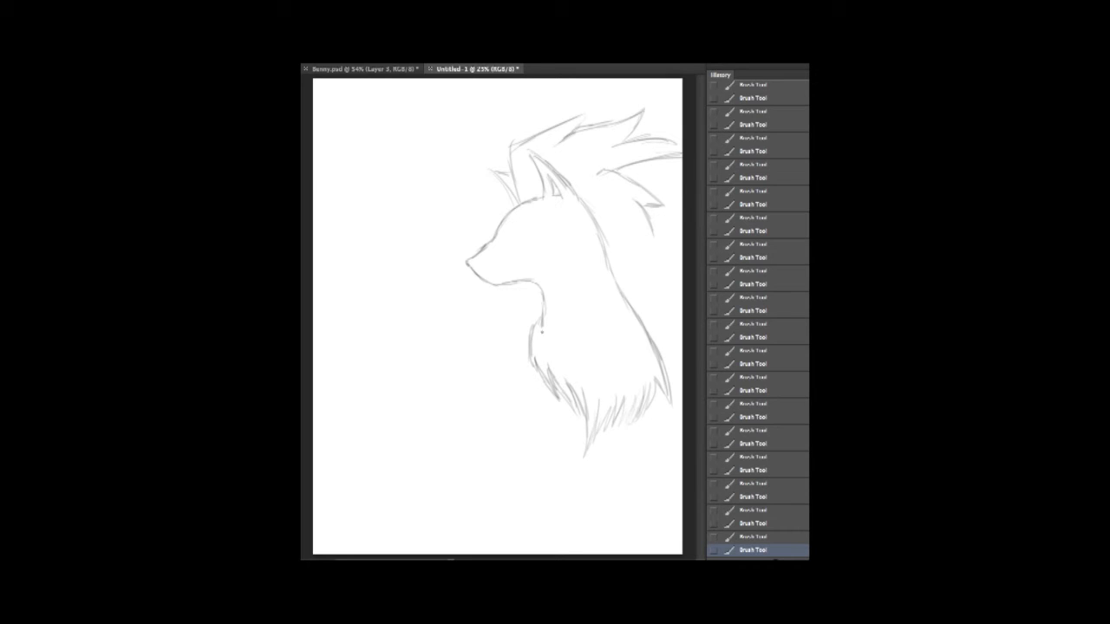
{"action": "key", "text": "e"}
{"action": "left_click_drag", "start_coordinate": [541, 330], "coordinate": [366, 187]}
Step: Brush the fox's back line down to the bottom-left and a right-hand fur line downward
{"action": "key", "text": "b"}
{"action": "left_click_drag", "start_coordinate": [526, 358], "coordinate": [494, 397]}
{"action": "left_click_drag", "start_coordinate": [510, 375], "coordinate": [422, 512]}
{"action": "left_click_drag", "start_coordinate": [462, 456], "coordinate": [401, 541]}
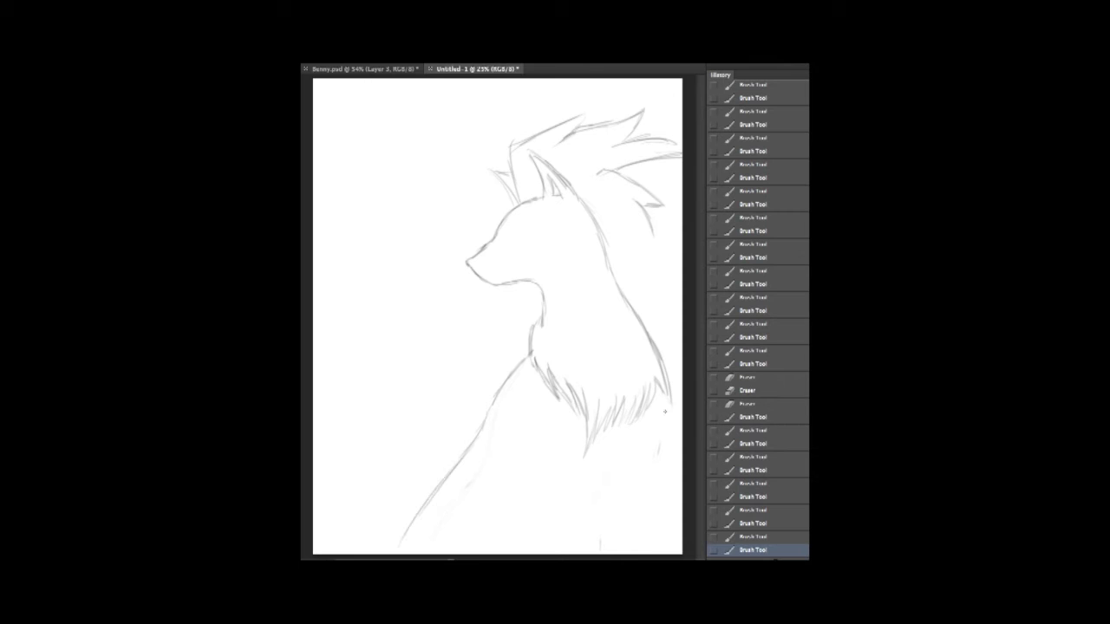
{"action": "left_click_drag", "start_coordinate": [662, 392], "coordinate": [642, 553]}
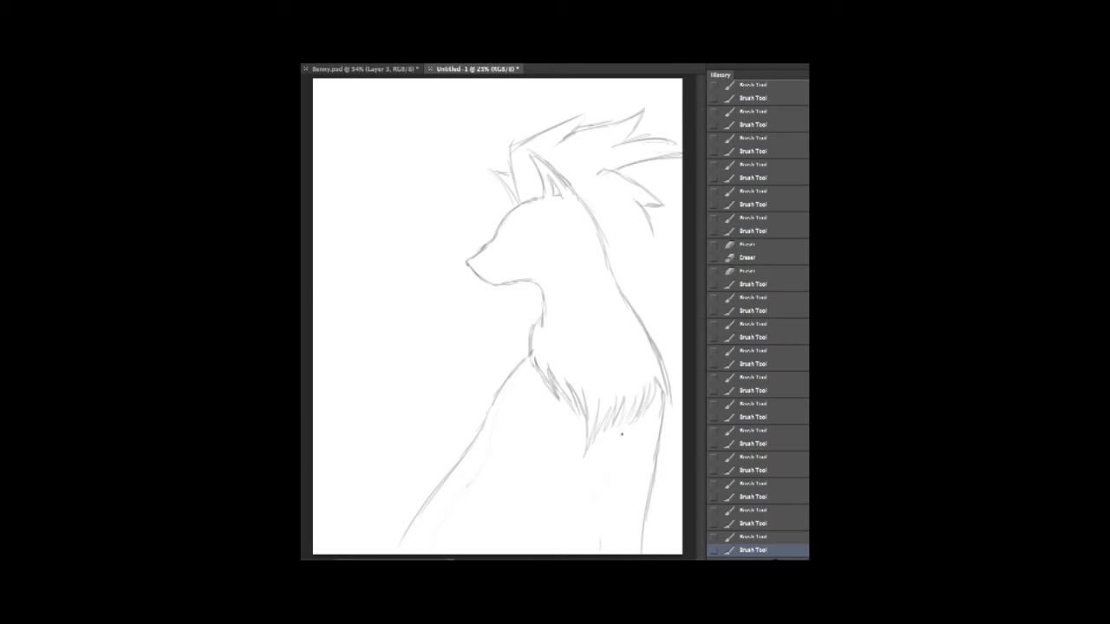
Step: Sketch two front legs below the chest fur and redraw the eye as a curved arc
{"action": "left_click_drag", "start_coordinate": [623, 432], "coordinate": [579, 526]}
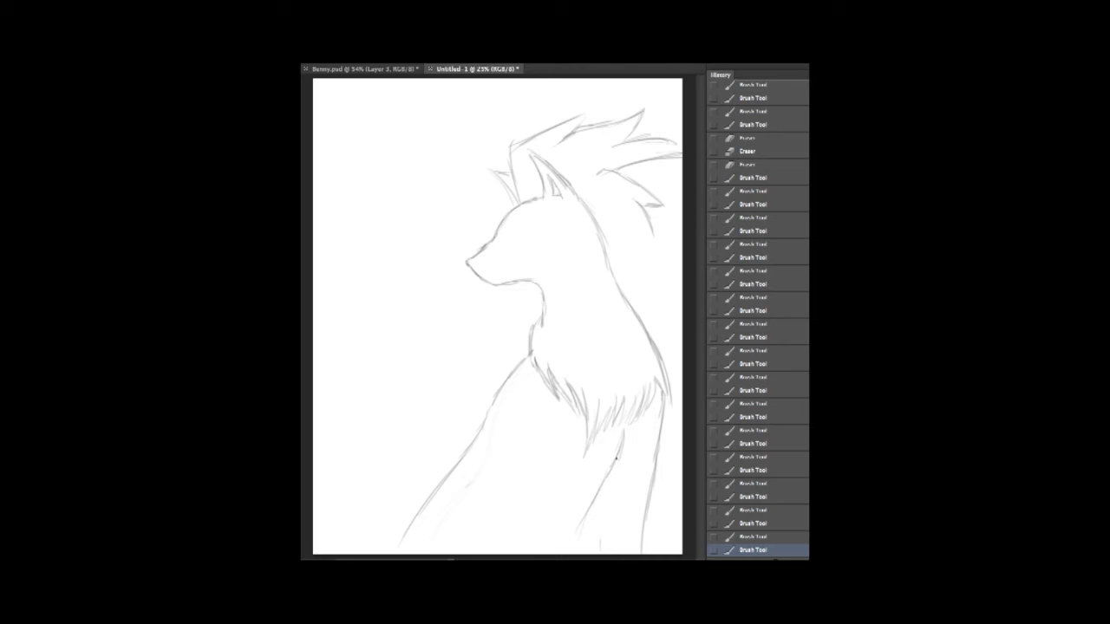
{"action": "mouse_move", "coordinate": [612, 479]}
{"action": "left_mouse_down"}
{"action": "mouse_move", "coordinate": [609, 536]}
{"action": "mouse_move", "coordinate": [609, 508]}
{"action": "left_mouse_up"}
{"action": "left_click_drag", "start_coordinate": [508, 414], "coordinate": [536, 550]}
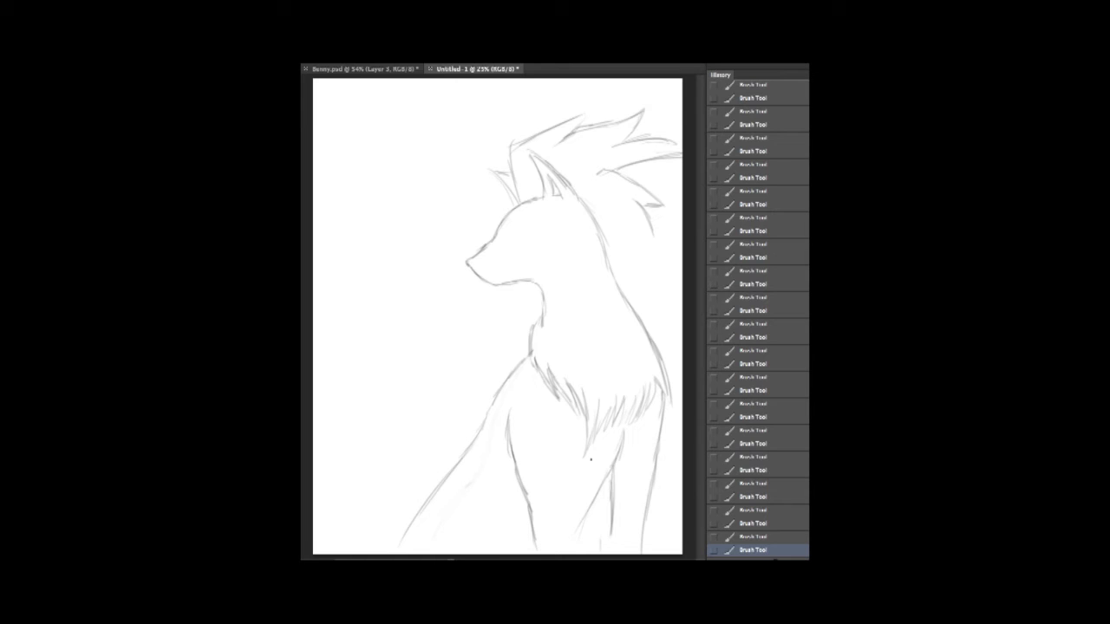
{"action": "left_click_drag", "start_coordinate": [588, 450], "coordinate": [576, 495]}
{"action": "left_click_drag", "start_coordinate": [578, 424], "coordinate": [569, 519]}
{"action": "left_click_drag", "start_coordinate": [579, 458], "coordinate": [569, 544]}
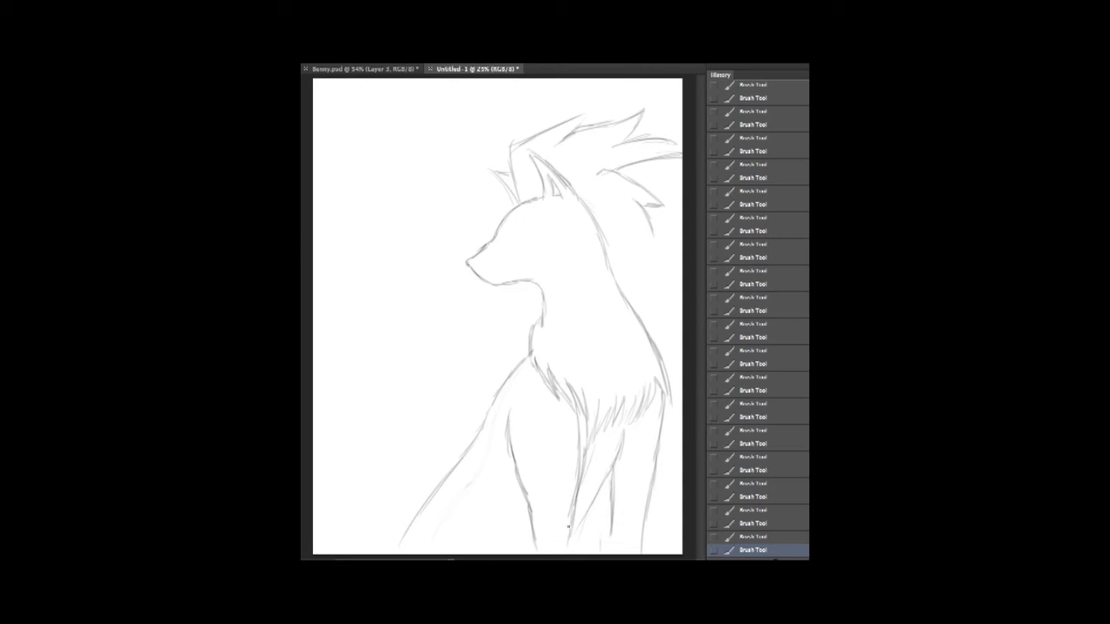
{"action": "left_click_drag", "start_coordinate": [573, 500], "coordinate": [570, 548]}
{"action": "left_click_drag", "start_coordinate": [610, 471], "coordinate": [587, 538]}
{"action": "left_click_drag", "start_coordinate": [522, 228], "coordinate": [547, 214]}
Step: Add a pupil and darken the eye, darken the nose tip, and add short mane strokes
{"action": "left_click", "coordinate": [532, 231]}
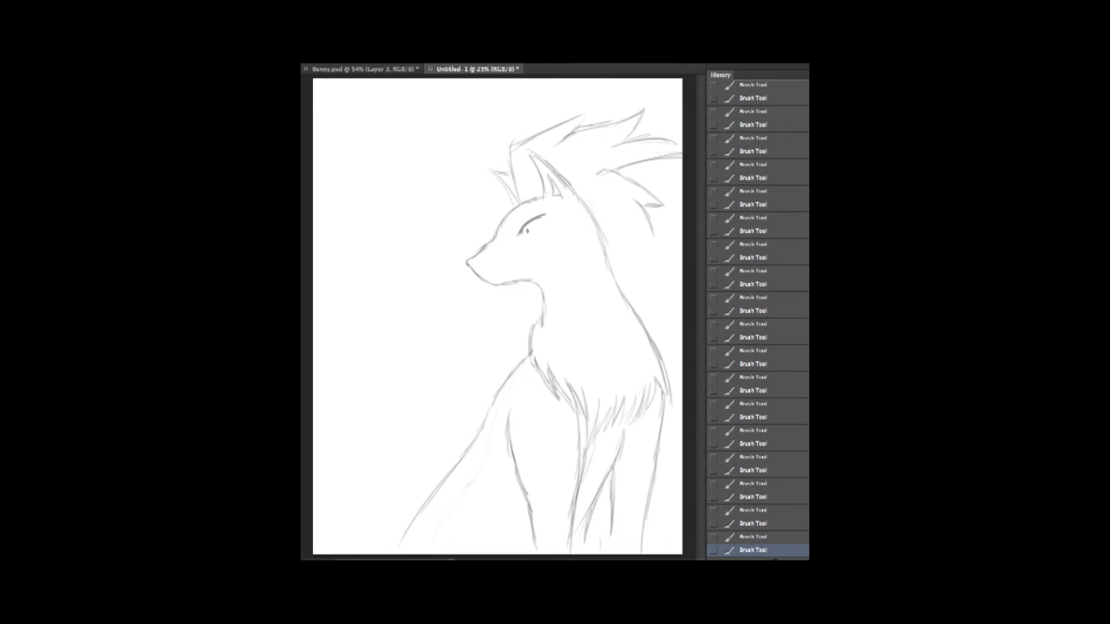
{"action": "left_click_drag", "start_coordinate": [525, 232], "coordinate": [539, 218]}
{"action": "left_click_drag", "start_coordinate": [471, 258], "coordinate": [471, 268]}
{"action": "left_click_drag", "start_coordinate": [642, 213], "coordinate": [666, 264]}
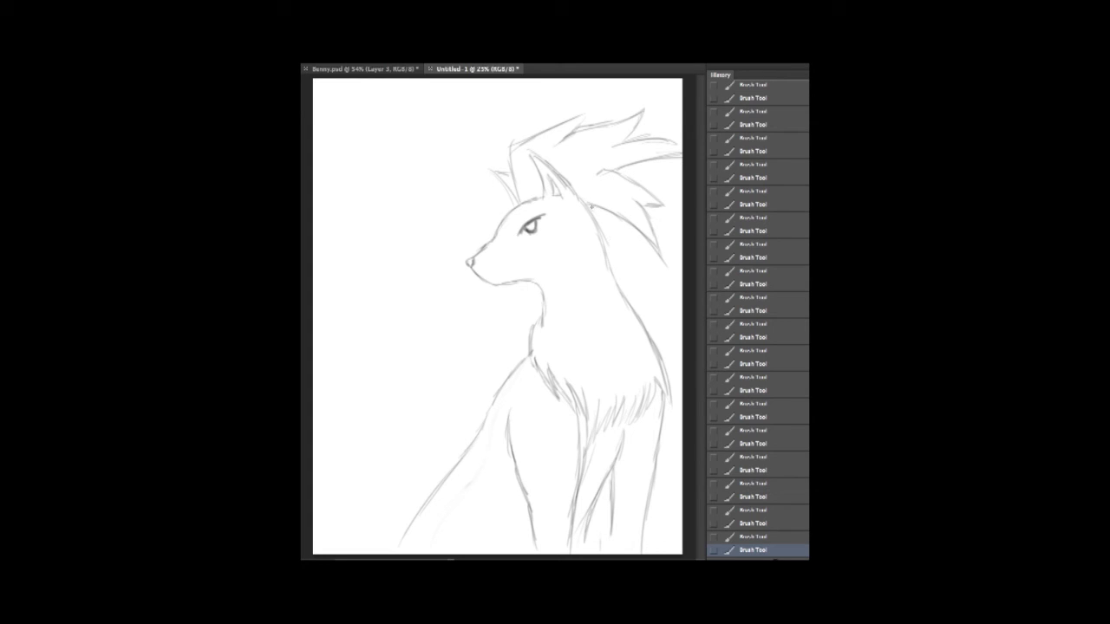
{"action": "left_click_drag", "start_coordinate": [590, 208], "coordinate": [610, 212]}
{"action": "left_click_drag", "start_coordinate": [512, 170], "coordinate": [513, 193]}
{"action": "left_click", "coordinate": [470, 261]}
{"action": "left_click", "coordinate": [496, 275]}
Step: Redraw the neck and chest fur and the front leg lines down to the canvas bottom
{"action": "left_click_drag", "start_coordinate": [534, 348], "coordinate": [500, 416]}
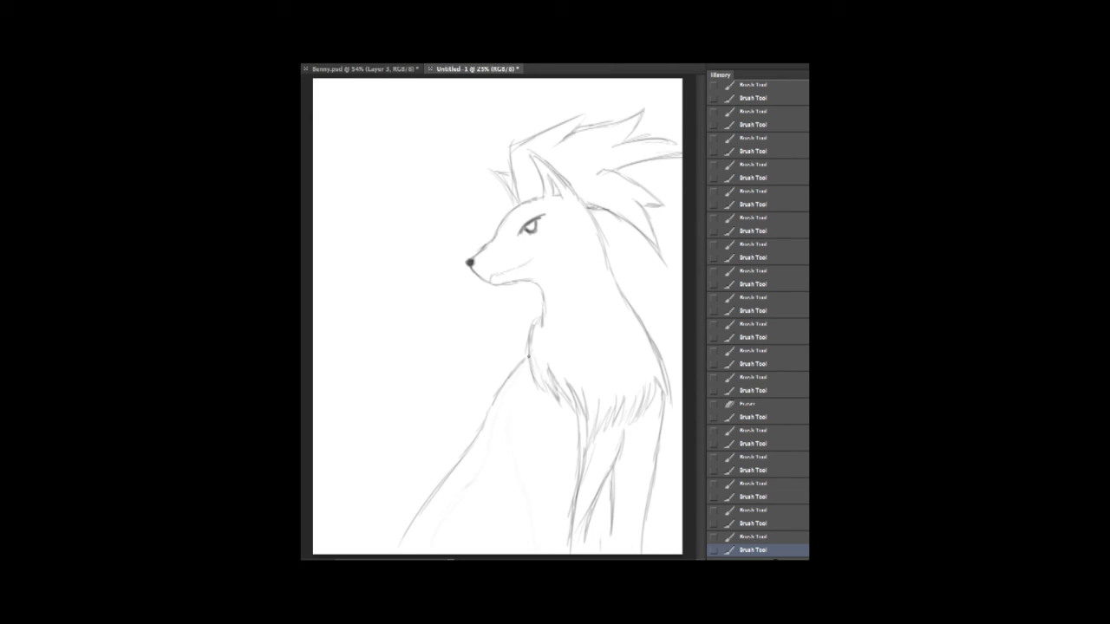
{"action": "left_click_drag", "start_coordinate": [528, 356], "coordinate": [507, 392]}
{"action": "mouse_move", "coordinate": [539, 288]}
{"action": "left_mouse_down"}
{"action": "mouse_move", "coordinate": [573, 463]}
{"action": "mouse_move", "coordinate": [565, 520]}
{"action": "left_mouse_up"}
{"action": "left_click_drag", "start_coordinate": [573, 460], "coordinate": [561, 544]}
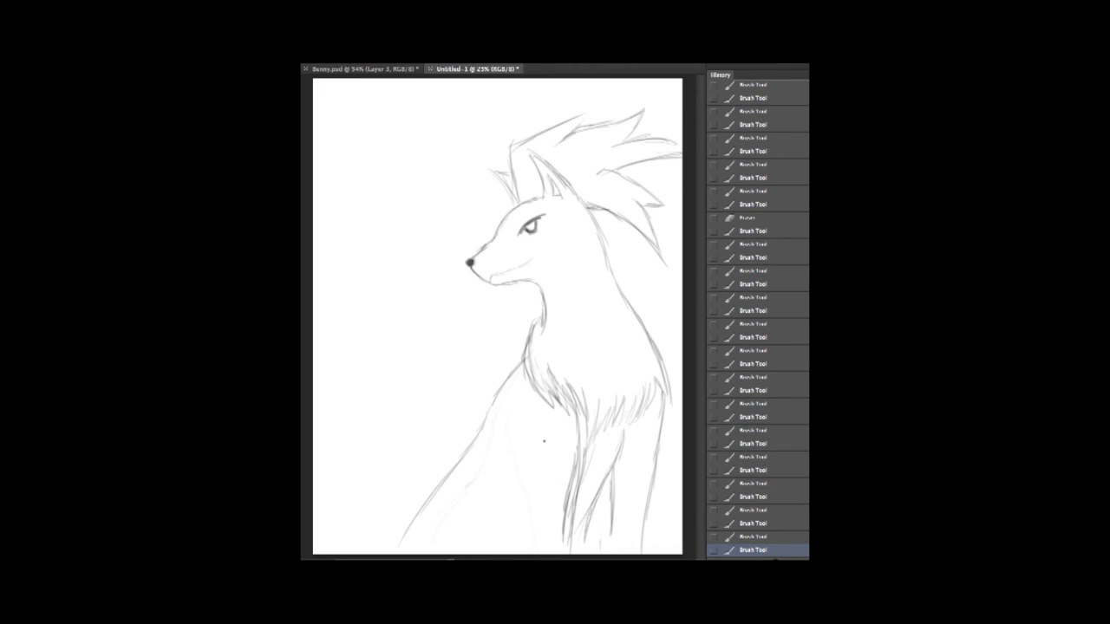
{"action": "left_click_drag", "start_coordinate": [536, 420], "coordinate": [534, 469]}
{"action": "left_click_drag", "start_coordinate": [537, 434], "coordinate": [531, 534]}
{"action": "left_click_drag", "start_coordinate": [536, 496], "coordinate": [526, 555]}
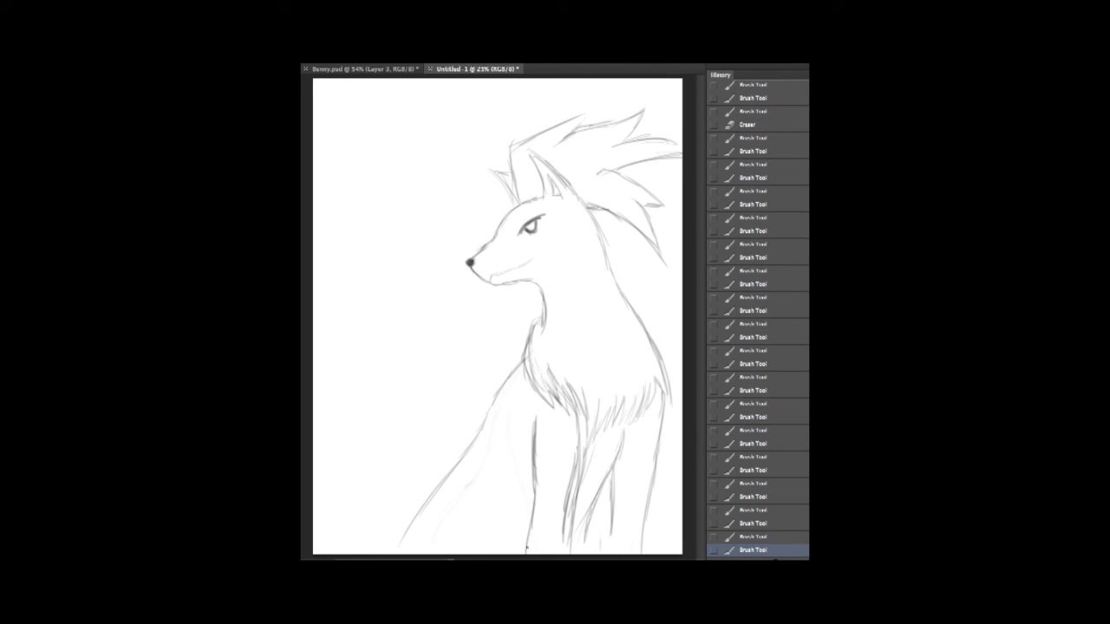
Step: Sweep the first tail's long curves up the left side and darken the chin and neck line
{"action": "mouse_move", "coordinate": [504, 379]}
{"action": "left_mouse_down"}
{"action": "mouse_move", "coordinate": [466, 345]}
{"action": "mouse_move", "coordinate": [480, 346]}
{"action": "left_mouse_up"}
{"action": "left_click_drag", "start_coordinate": [400, 518], "coordinate": [388, 444]}
{"action": "left_click_drag", "start_coordinate": [392, 483], "coordinate": [446, 365]}
{"action": "mouse_move", "coordinate": [413, 406]}
{"action": "left_mouse_down"}
{"action": "mouse_move", "coordinate": [454, 342]}
{"action": "mouse_move", "coordinate": [424, 395]}
{"action": "mouse_move", "coordinate": [401, 498]}
{"action": "left_mouse_up"}
{"action": "mouse_move", "coordinate": [402, 456]}
{"action": "left_mouse_down"}
{"action": "mouse_move", "coordinate": [400, 521]}
{"action": "mouse_move", "coordinate": [413, 418]}
{"action": "left_mouse_up"}
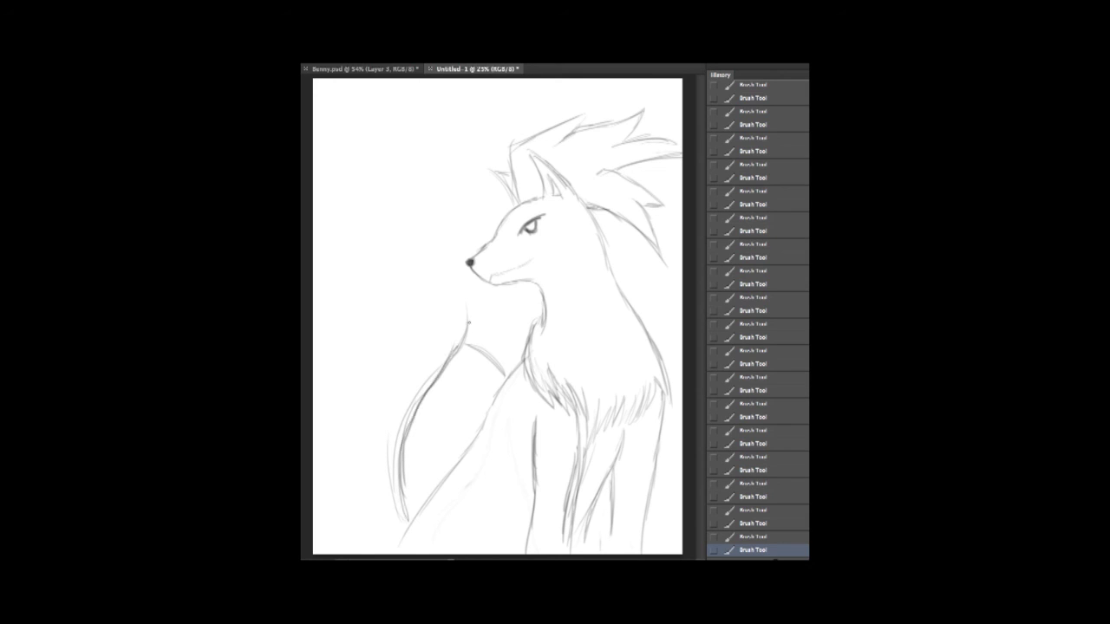
{"action": "left_click_drag", "start_coordinate": [468, 322], "coordinate": [467, 257]}
{"action": "left_click_drag", "start_coordinate": [476, 297], "coordinate": [469, 265]}
{"action": "left_click_drag", "start_coordinate": [473, 317], "coordinate": [473, 285]}
Step: Draw the outer tail contour down the left side and the back tail's upper edge
{"action": "mouse_move", "coordinate": [449, 234]}
{"action": "left_mouse_down"}
{"action": "mouse_move", "coordinate": [406, 222]}
{"action": "mouse_move", "coordinate": [373, 373]}
{"action": "left_mouse_up"}
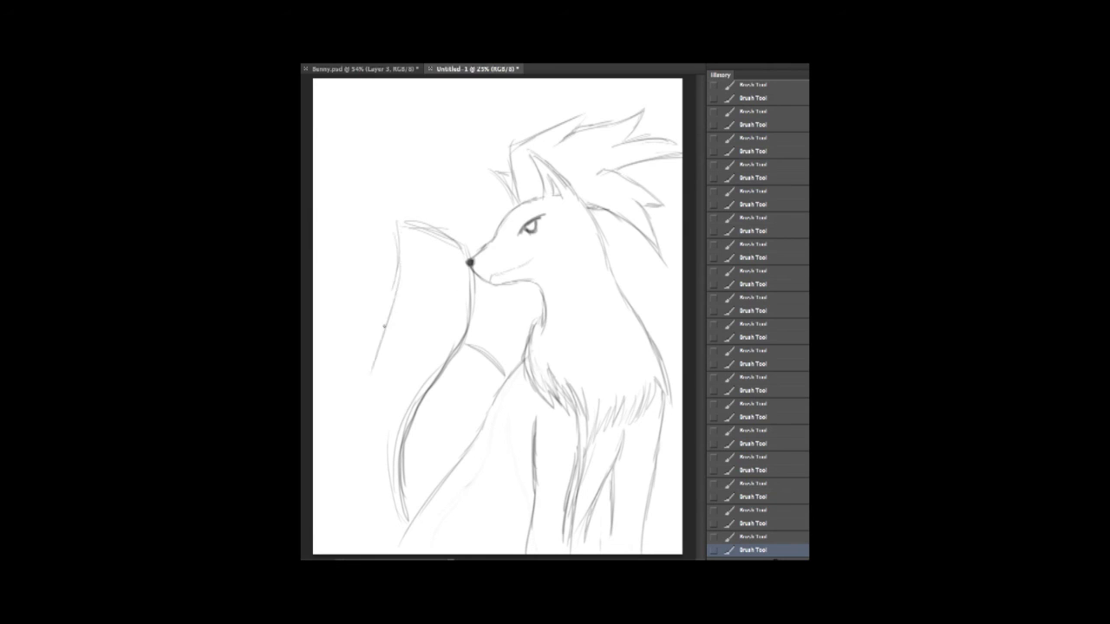
{"action": "left_click_drag", "start_coordinate": [389, 314], "coordinate": [362, 432]}
{"action": "left_click_drag", "start_coordinate": [369, 380], "coordinate": [359, 467]}
{"action": "left_click_drag", "start_coordinate": [362, 420], "coordinate": [381, 540]}
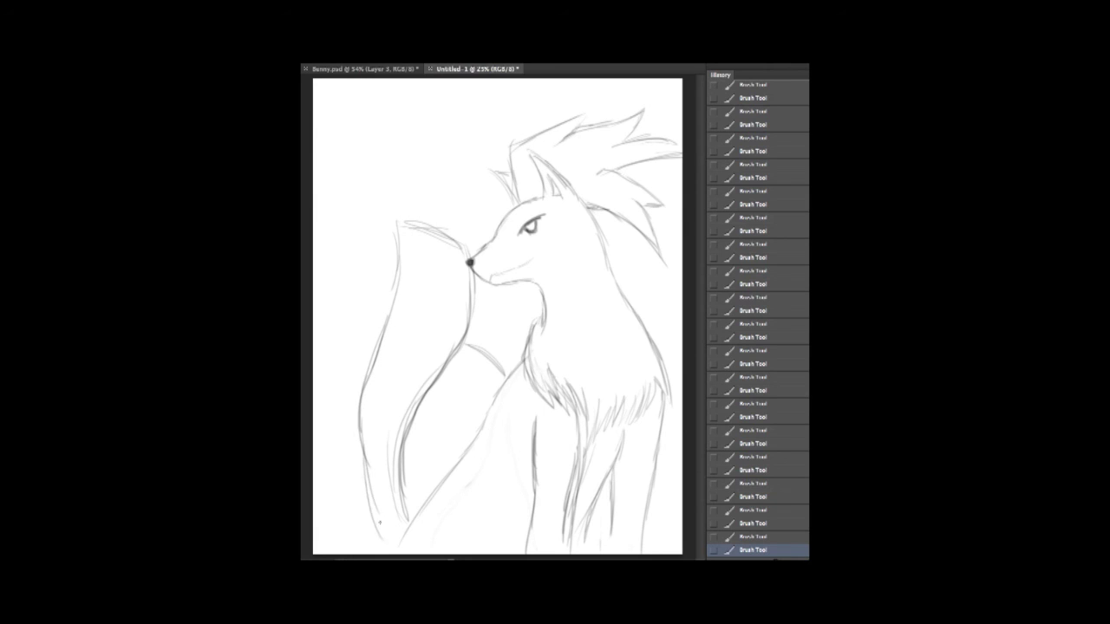
{"action": "left_click_drag", "start_coordinate": [363, 449], "coordinate": [366, 482]}
{"action": "mouse_move", "coordinate": [392, 222]}
{"action": "left_mouse_down"}
{"action": "mouse_move", "coordinate": [318, 189]}
{"action": "mouse_move", "coordinate": [358, 193]}
{"action": "mouse_move", "coordinate": [335, 193]}
{"action": "left_mouse_up"}
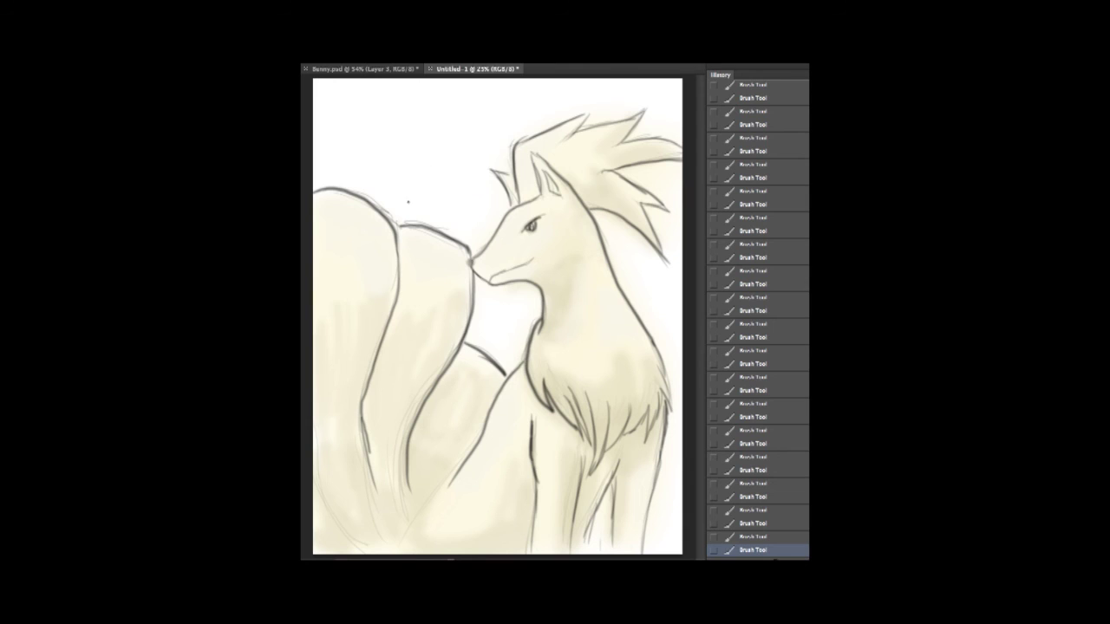
Step: Brush a handwritten signature in the open space above the tails
{"action": "mouse_move", "coordinate": [411, 170]}
{"action": "left_mouse_down"}
{"action": "mouse_move", "coordinate": [407, 191]}
{"action": "mouse_move", "coordinate": [439, 149]}
{"action": "left_mouse_up"}
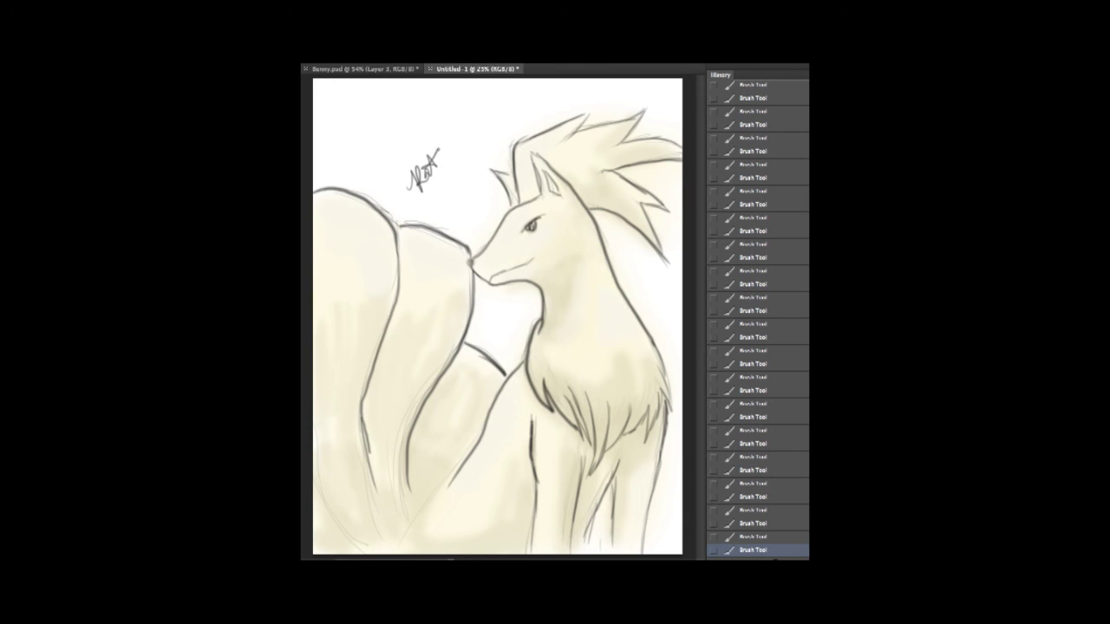